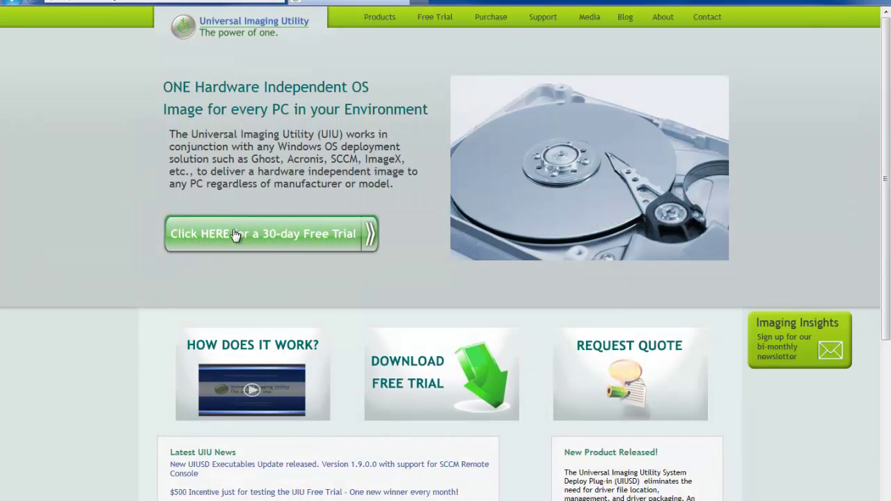
Go from the 30-day Free Trial page to the Download UIUSD Free Trial sign-up form
{"action": "left_click", "coordinate": [234, 234]}
{"action": "scroll", "coordinate": [446, 342], "scroll_direction": "down", "scroll_amount": 2}
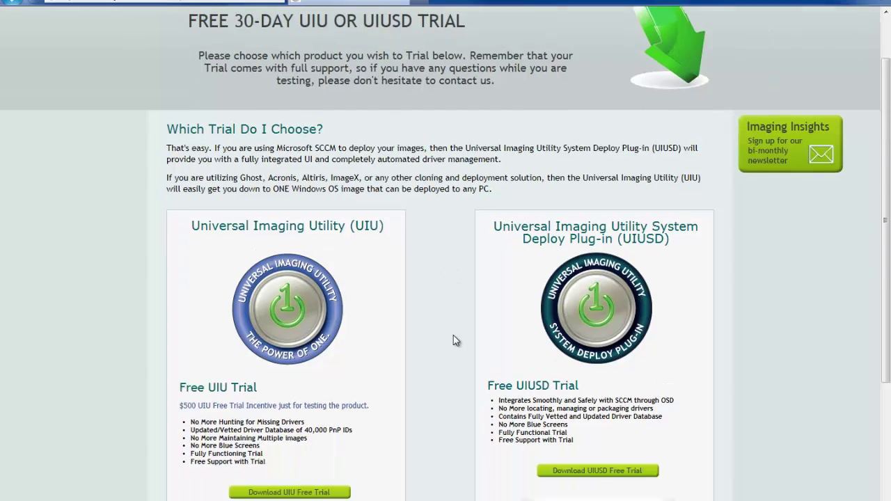
{"action": "scroll", "coordinate": [453, 335], "scroll_direction": "down", "scroll_amount": 3}
{"action": "left_click", "coordinate": [563, 351]}
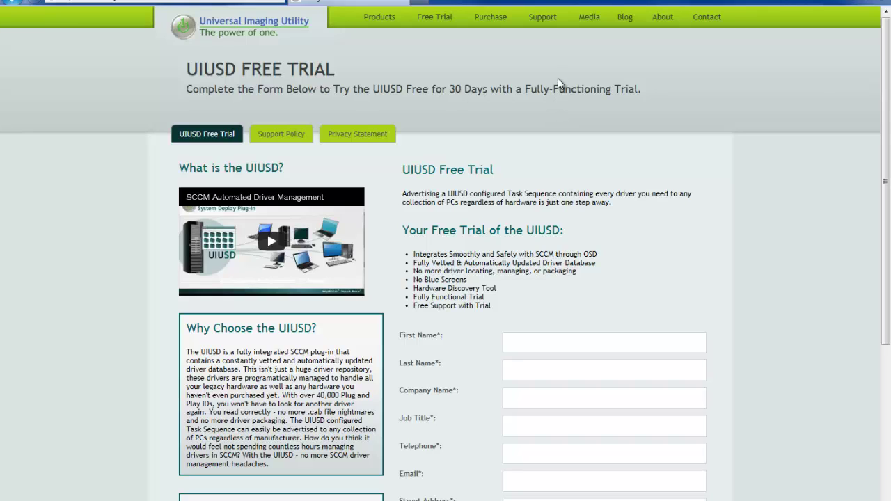
Go through Support and UIUSD Support Request to the Downloads tab, then focus the Username field
{"action": "left_click", "coordinate": [542, 16]}
{"action": "scroll", "coordinate": [426, 276], "scroll_direction": "down", "scroll_amount": 3}
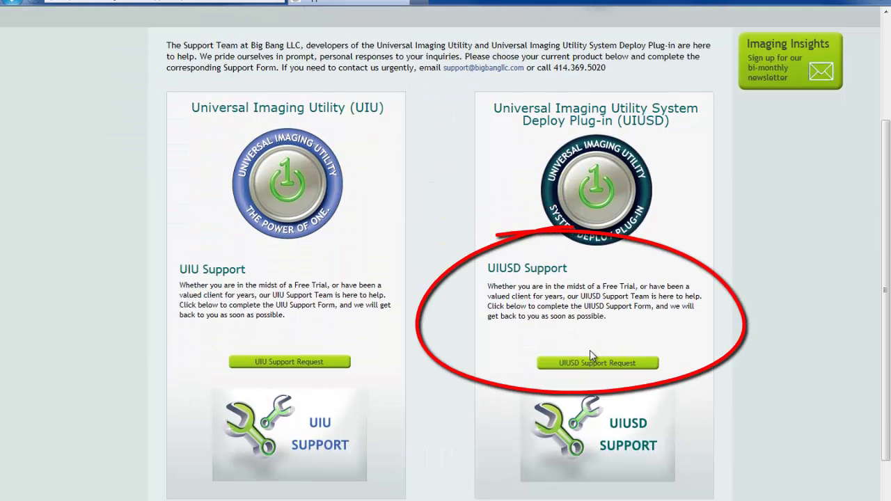
{"action": "left_click", "coordinate": [597, 364]}
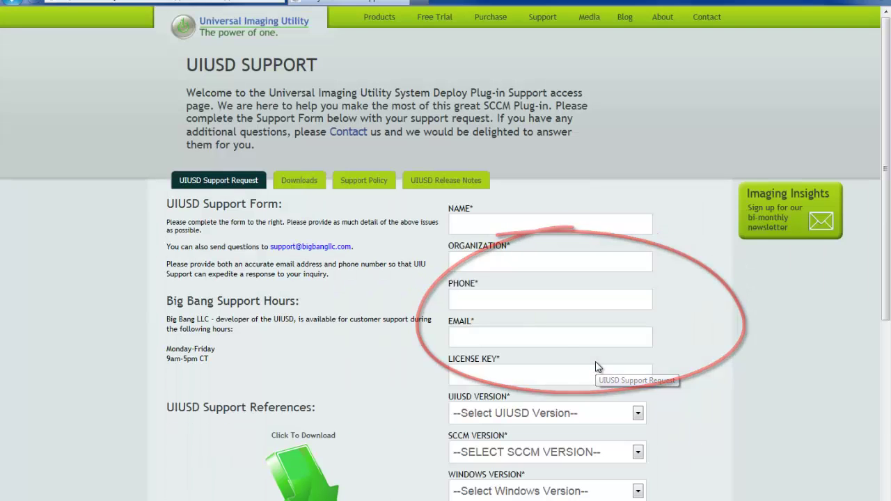
{"action": "left_click", "coordinate": [306, 182]}
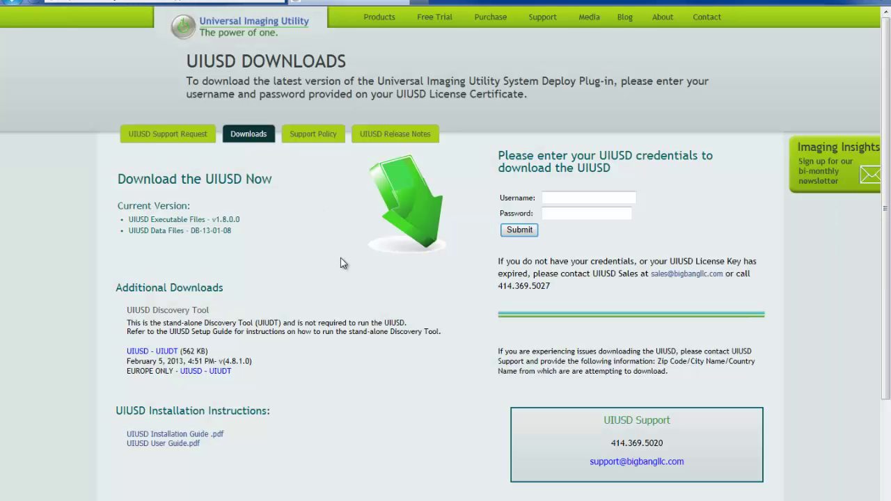
{"action": "left_click", "coordinate": [585, 199]}
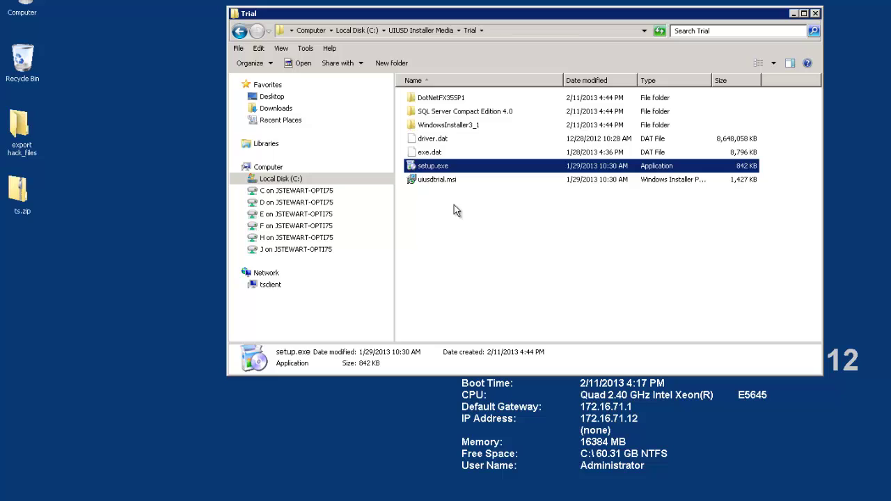
Launch setup.exe, accept the licence agreement with I Agree, and start the UIUSD installation
{"action": "double_click", "coordinate": [420, 168]}
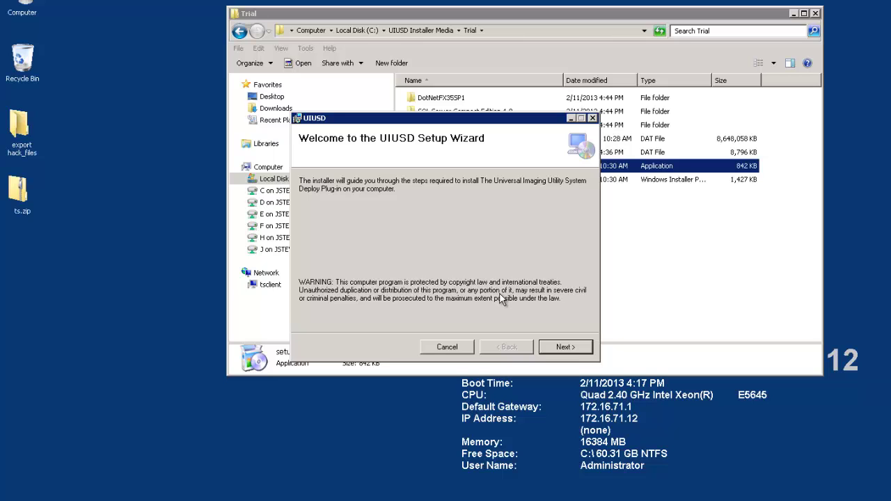
{"action": "left_click", "coordinate": [553, 349]}
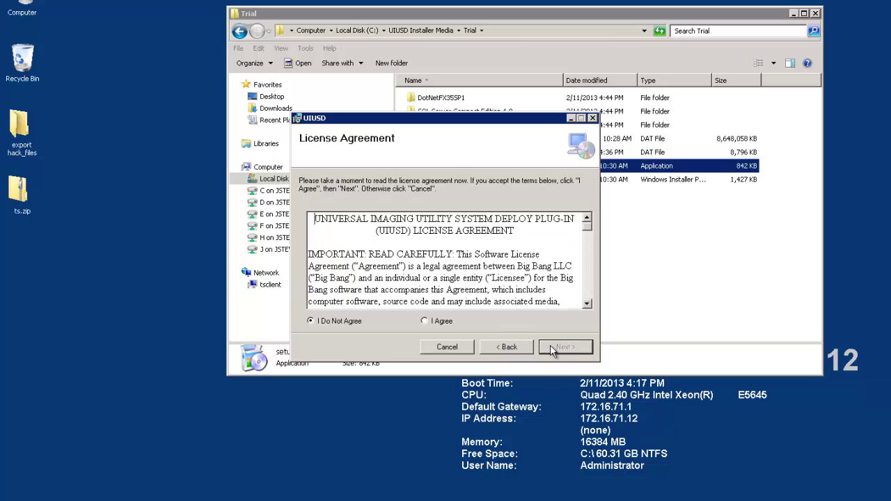
{"action": "left_click", "coordinate": [432, 326]}
{"action": "left_click", "coordinate": [575, 348]}
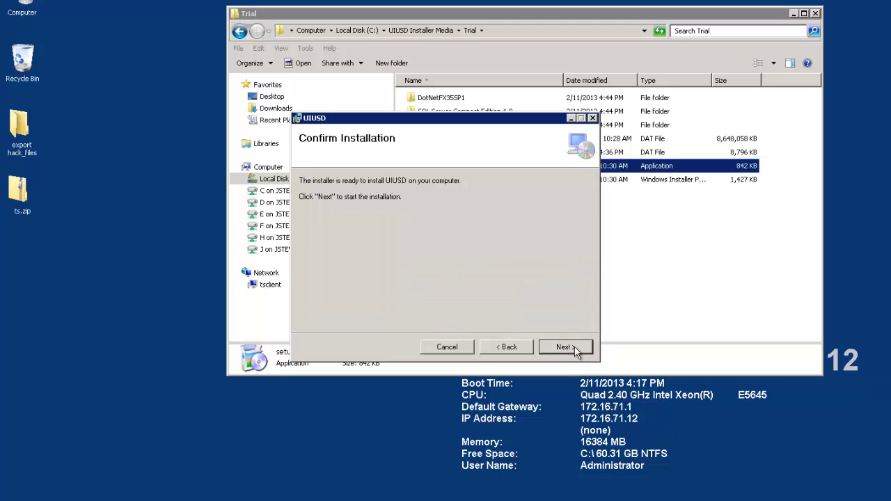
{"action": "left_click", "coordinate": [575, 348]}
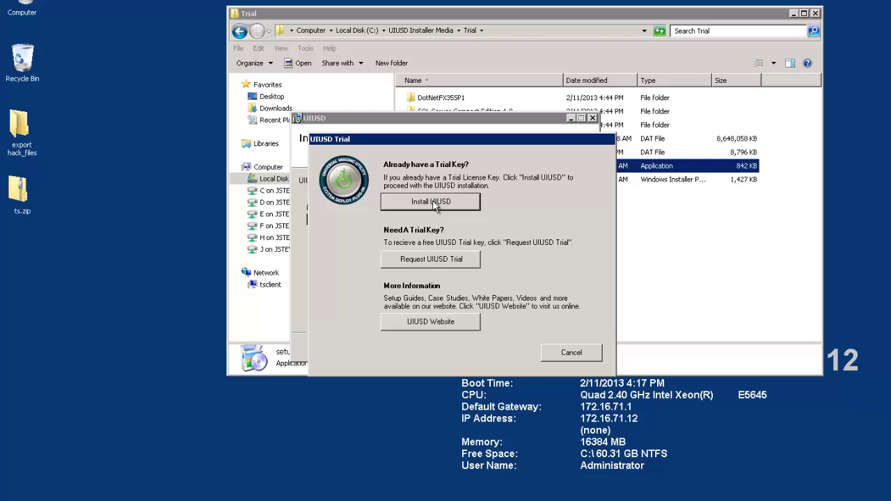
Choose Install UIUSD, paste the trial key into License Key and confirm it
{"action": "left_click", "coordinate": [435, 203]}
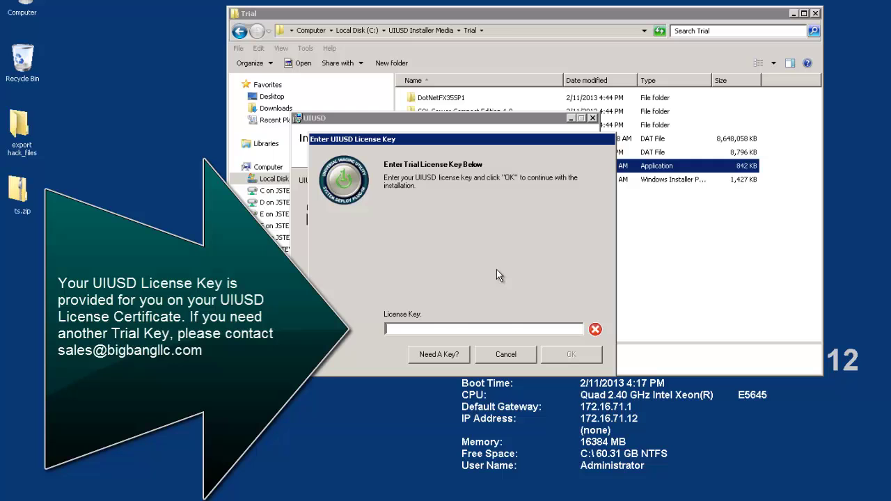
{"action": "key", "text": "ctrl+v"}
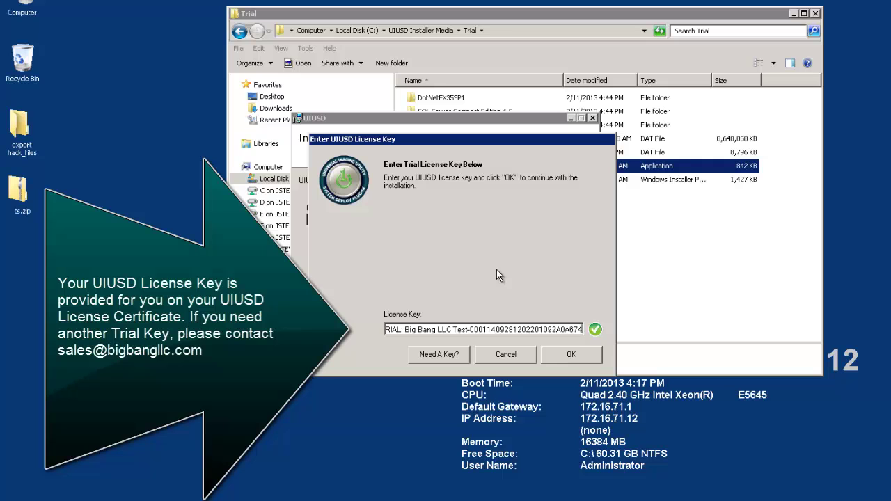
{"action": "left_click", "coordinate": [572, 355]}
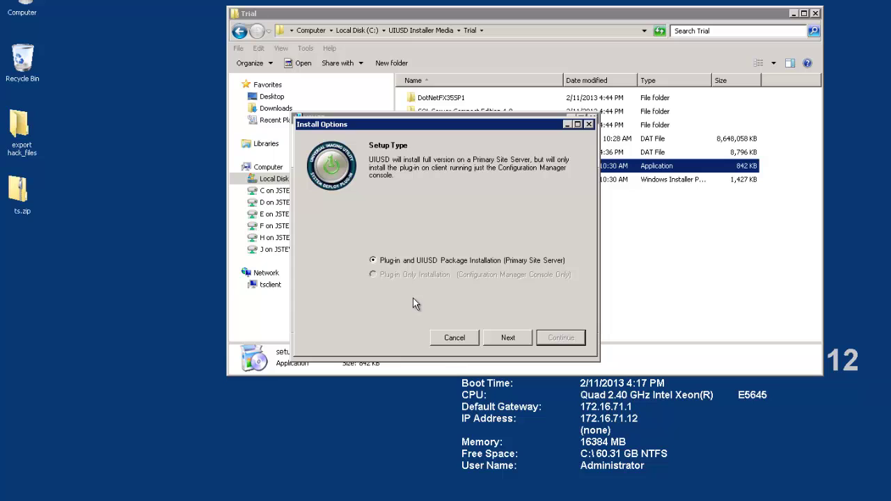
Continue with 'Plug-in and UIUSD Package Installation (Primary Site Server)' left selected
{"action": "left_click", "coordinate": [511, 339]}
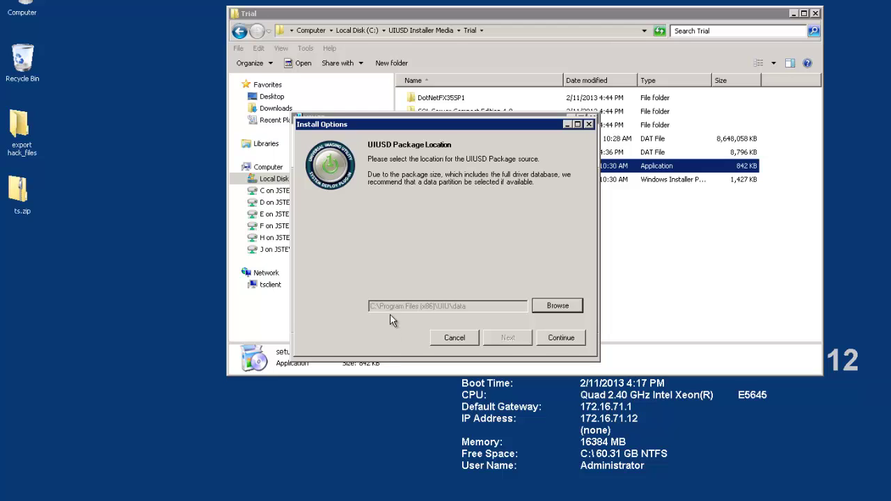
Accept the default C:\Program Files (x86)\UIU\data package location and run the installation
{"action": "left_click", "coordinate": [565, 343]}
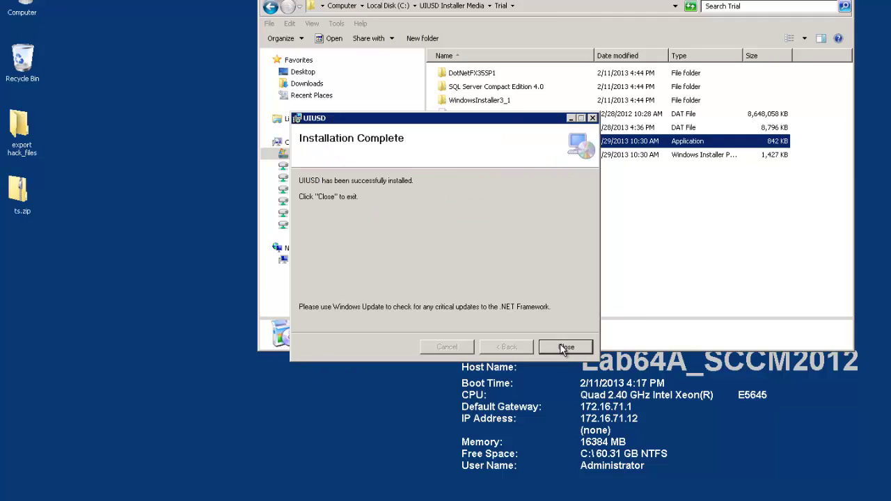
Close the finished installer and run Check For Updates from the UIUSD Updater tray icon
{"action": "left_click", "coordinate": [565, 348]}
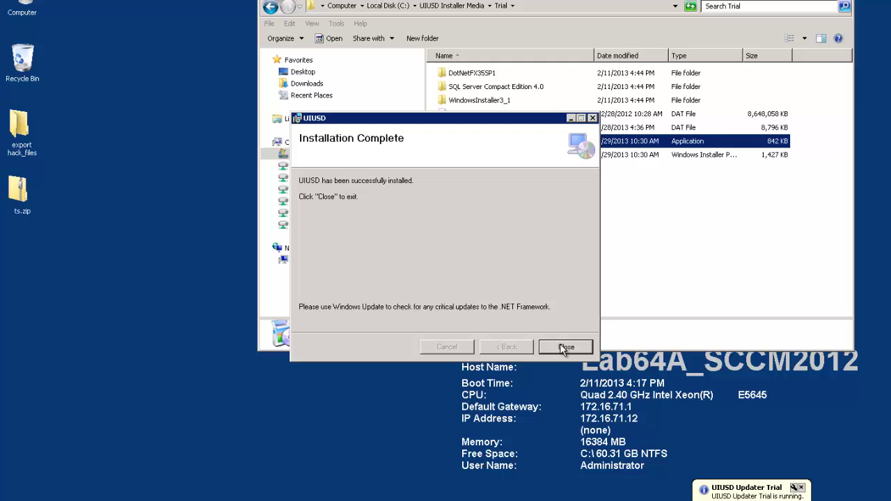
{"action": "left_click", "coordinate": [564, 347]}
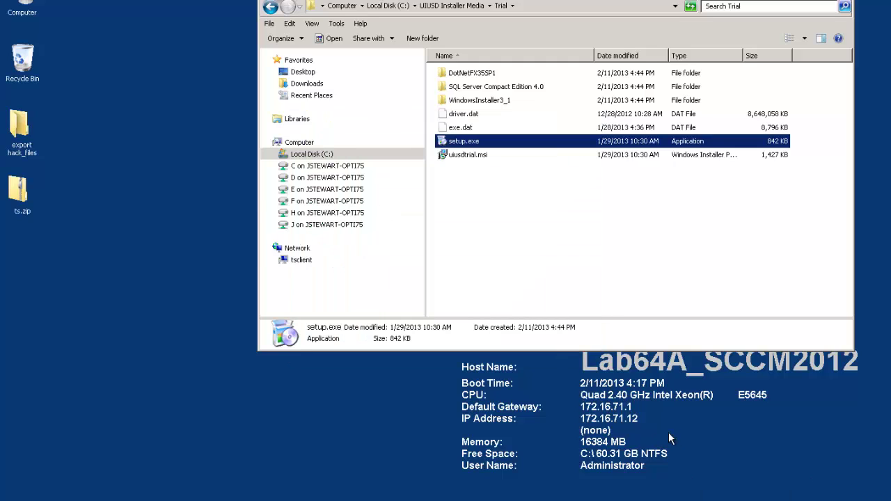
{"action": "right_click", "coordinate": [783, 499]}
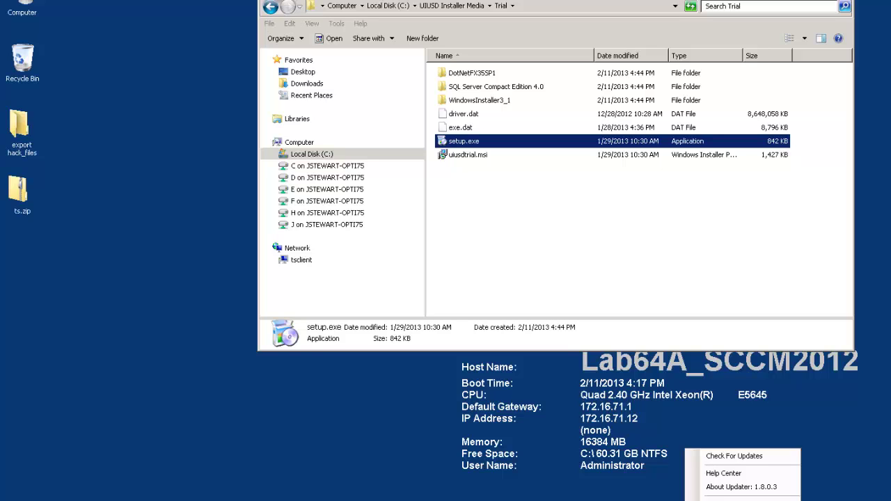
{"action": "left_click", "coordinate": [759, 458]}
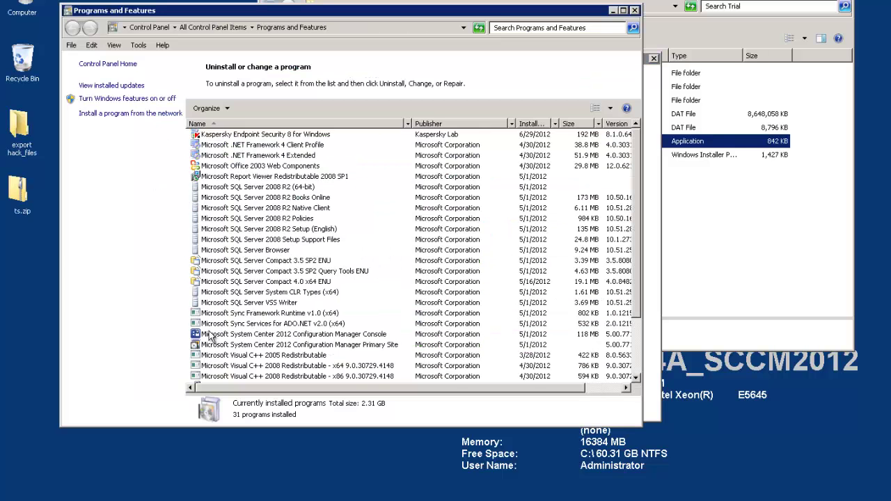
Uninstall UIUSD from the program list, confirming removal of package X64000D7
{"action": "left_click", "coordinate": [256, 304]}
{"action": "scroll", "coordinate": [257, 309], "scroll_direction": "down", "scroll_amount": 3}
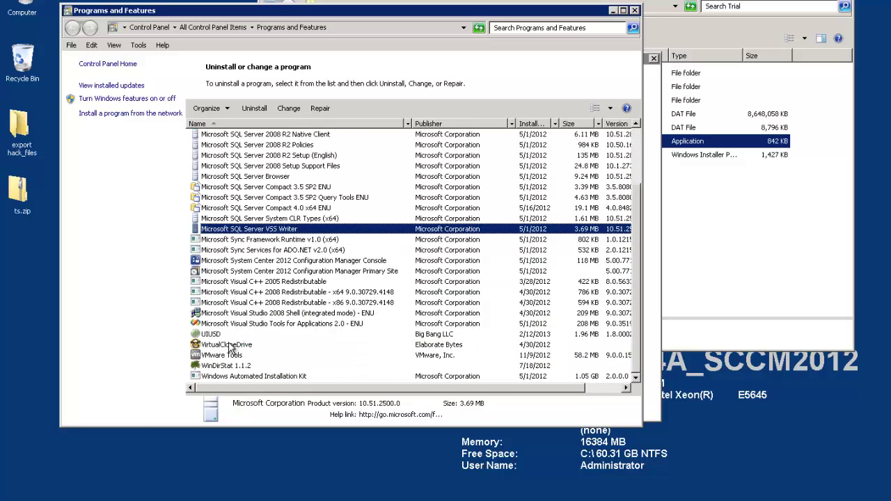
{"action": "left_click", "coordinate": [211, 335]}
{"action": "right_click", "coordinate": [214, 334]}
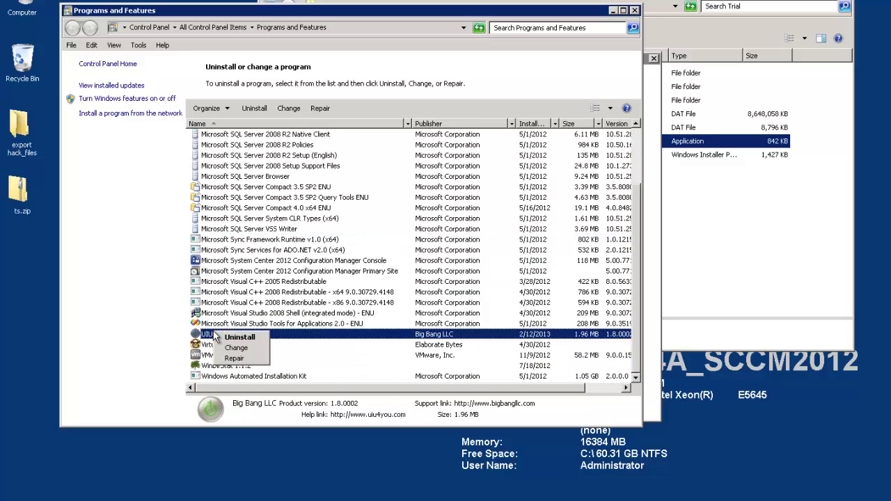
{"action": "left_click", "coordinate": [231, 338]}
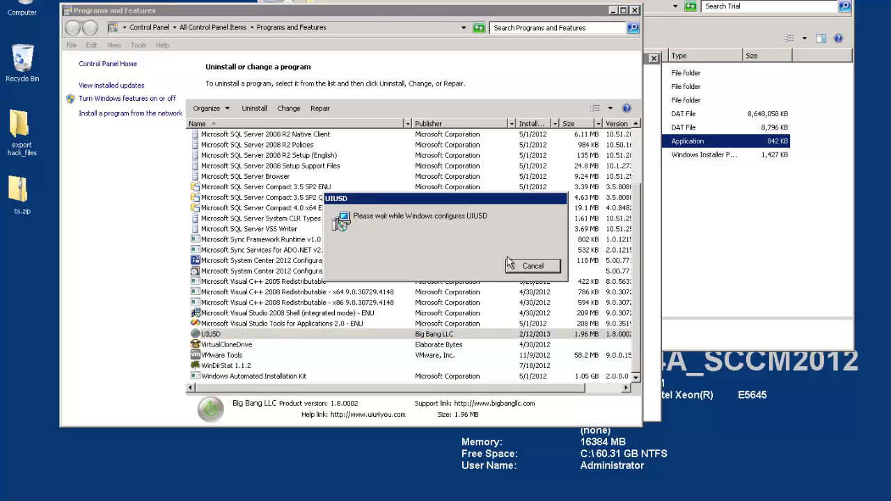
{"action": "left_click", "coordinate": [406, 318]}
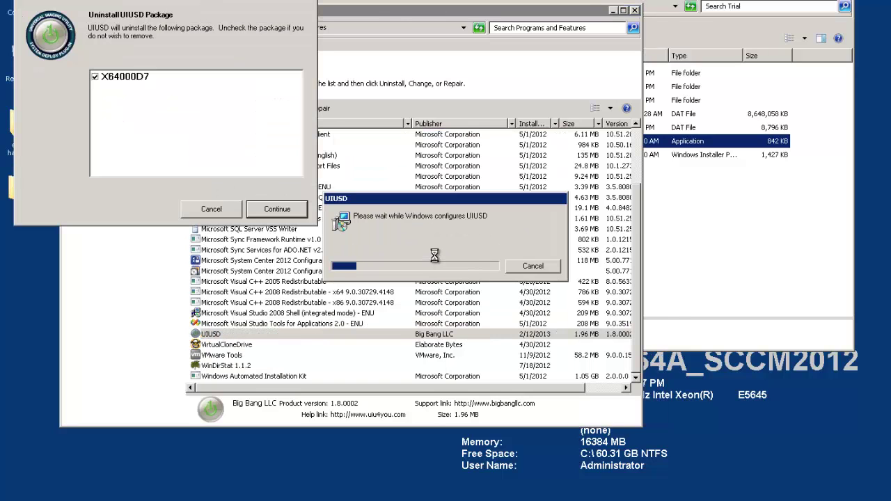
{"action": "left_click", "coordinate": [285, 212]}
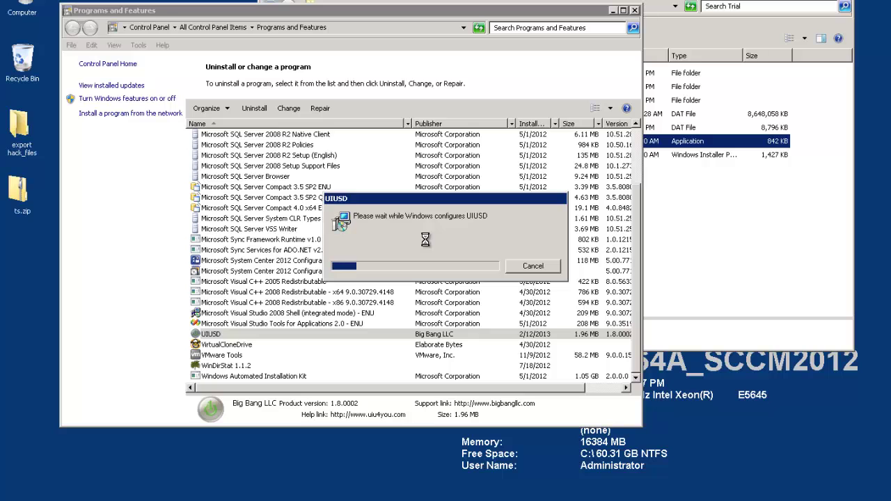